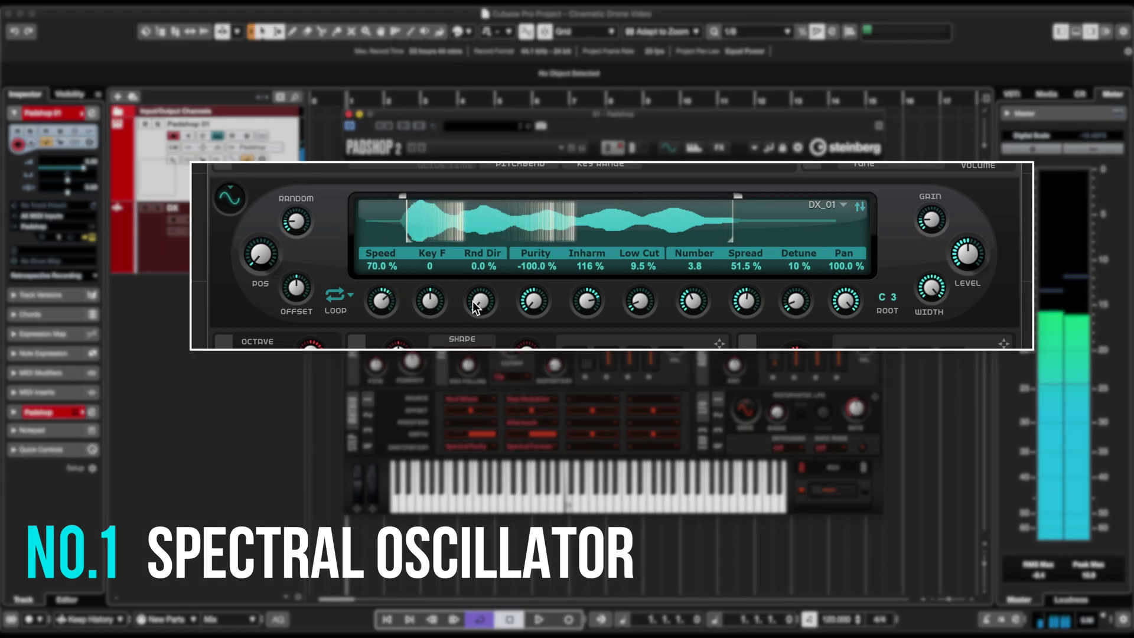
Set spectral random direction near 49.5 %, speed to -148 %, raise purity, lower inharmonicity
left_click_drag(474, 307, 477, 242)
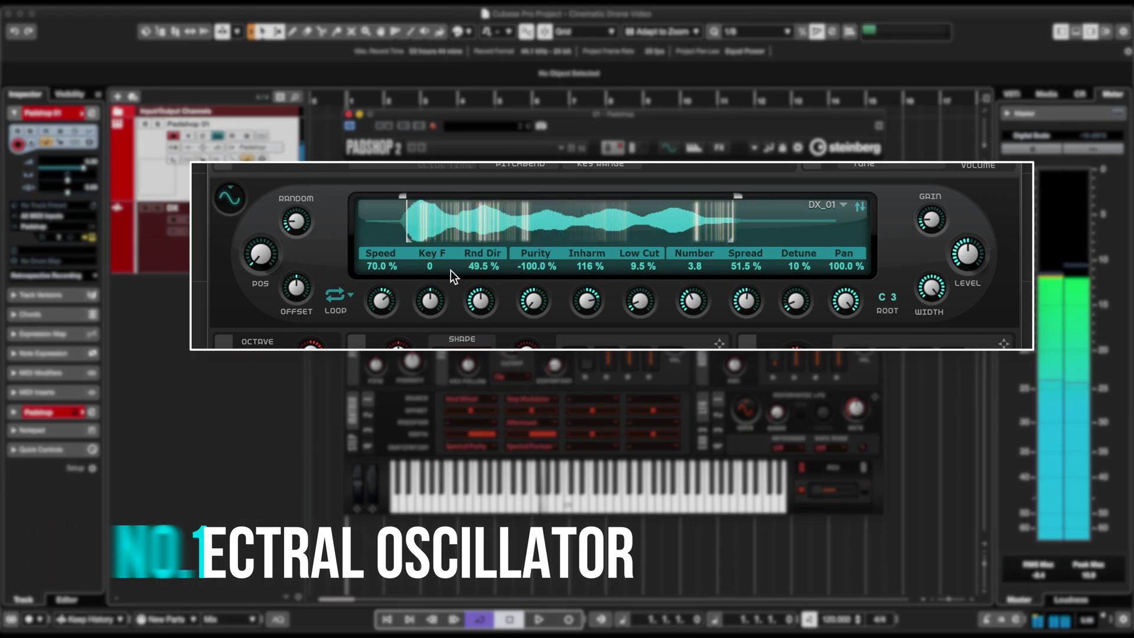
left_click_drag(381, 306, 391, 272)
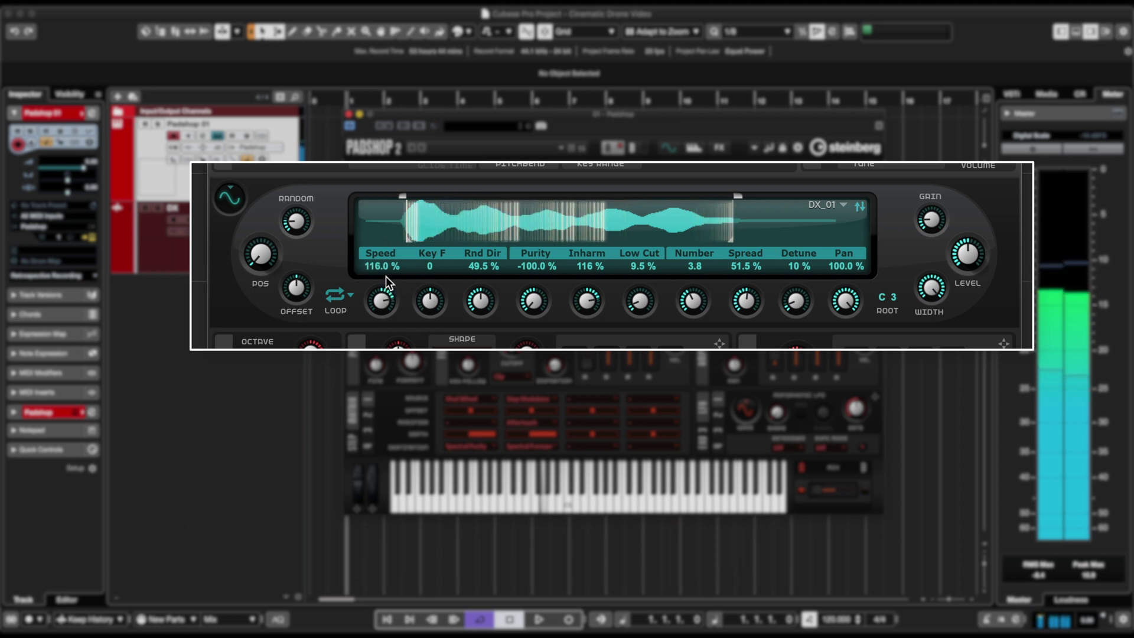
left_click_drag(391, 271, 391, 355)
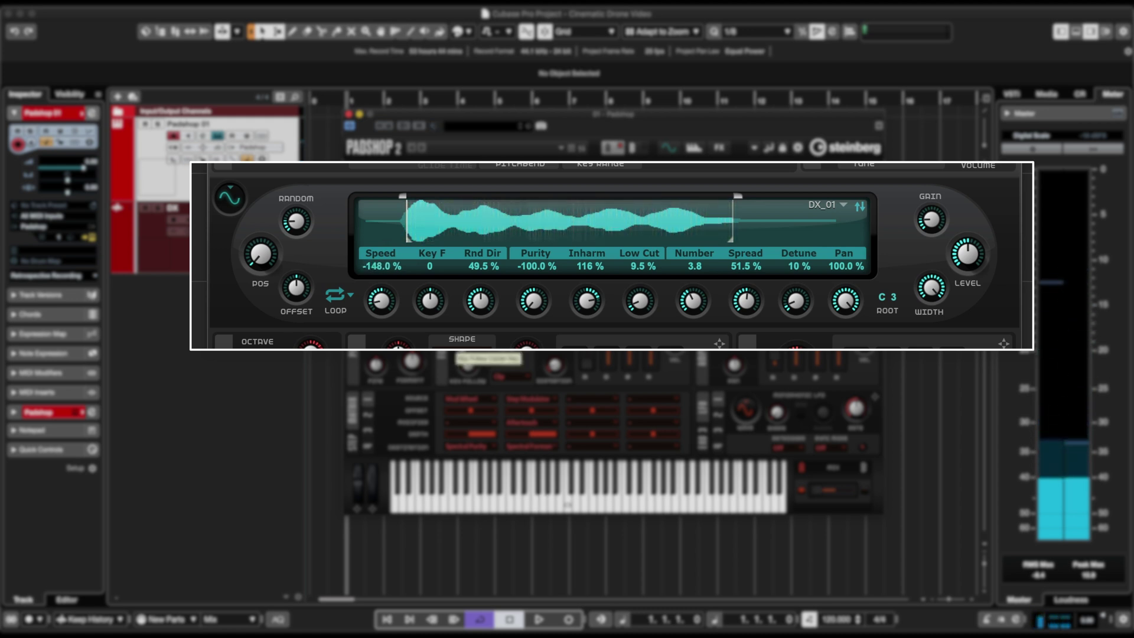
left_click_drag(534, 301, 527, 346)
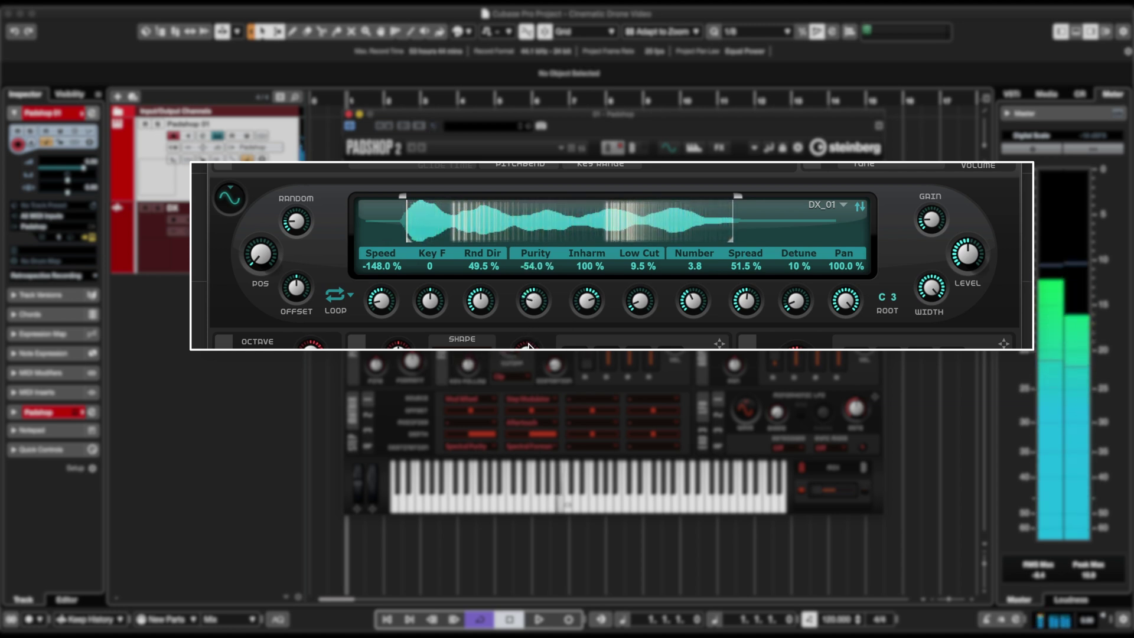
left_click_drag(529, 347, 536, 293)
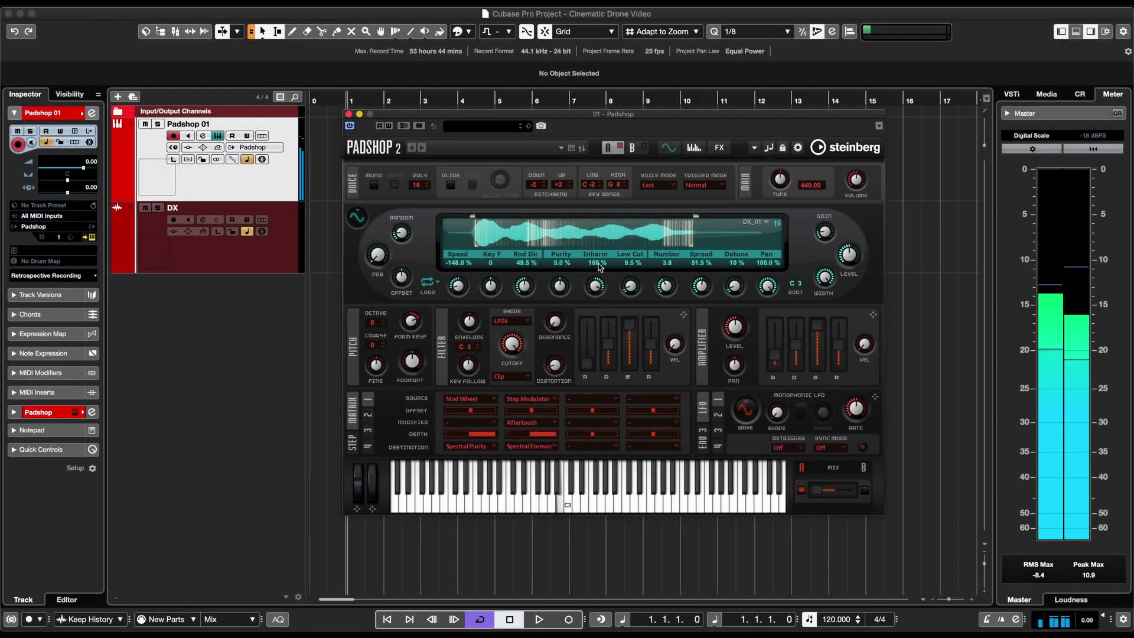
left_click_drag(599, 266, 592, 311)
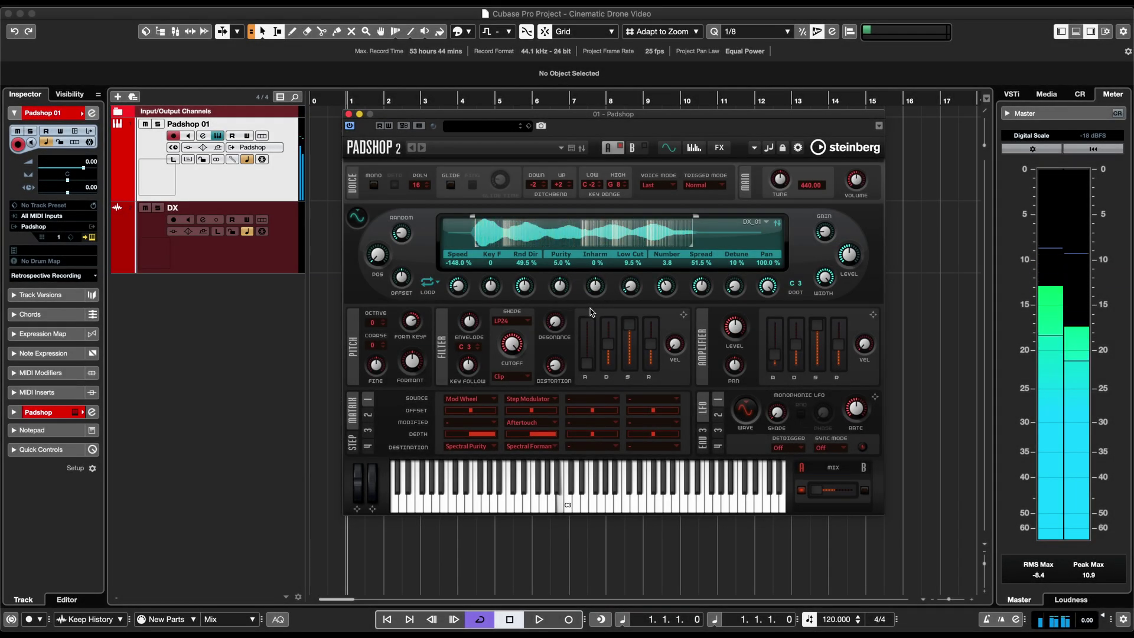
left_click(514, 321)
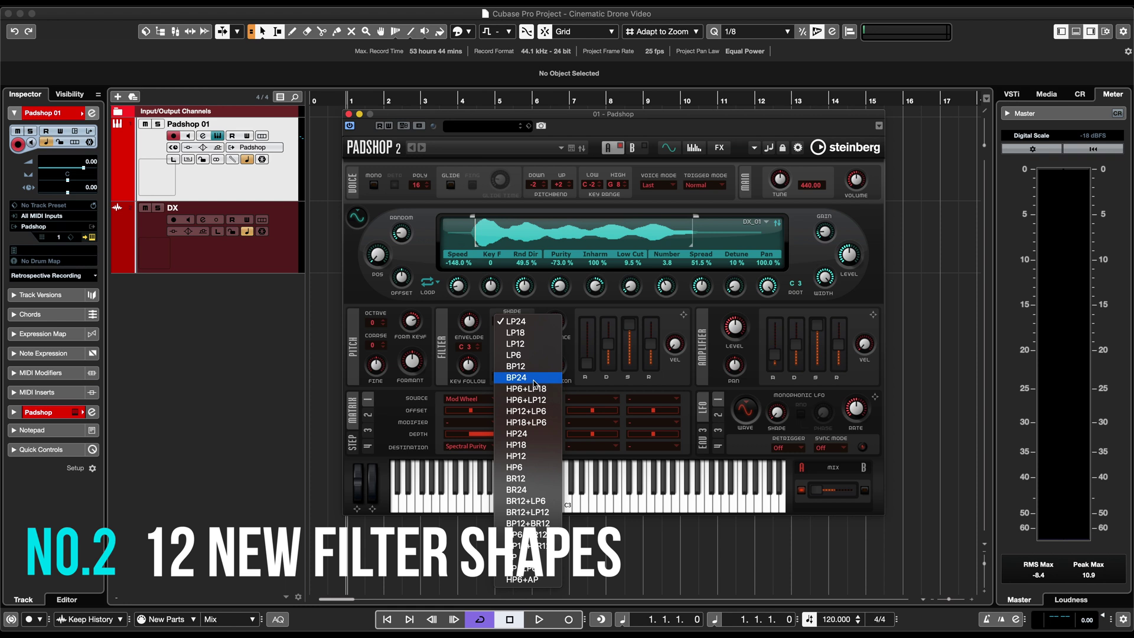
Apply a new shape from the expanded filter shape list
left_click(541, 468)
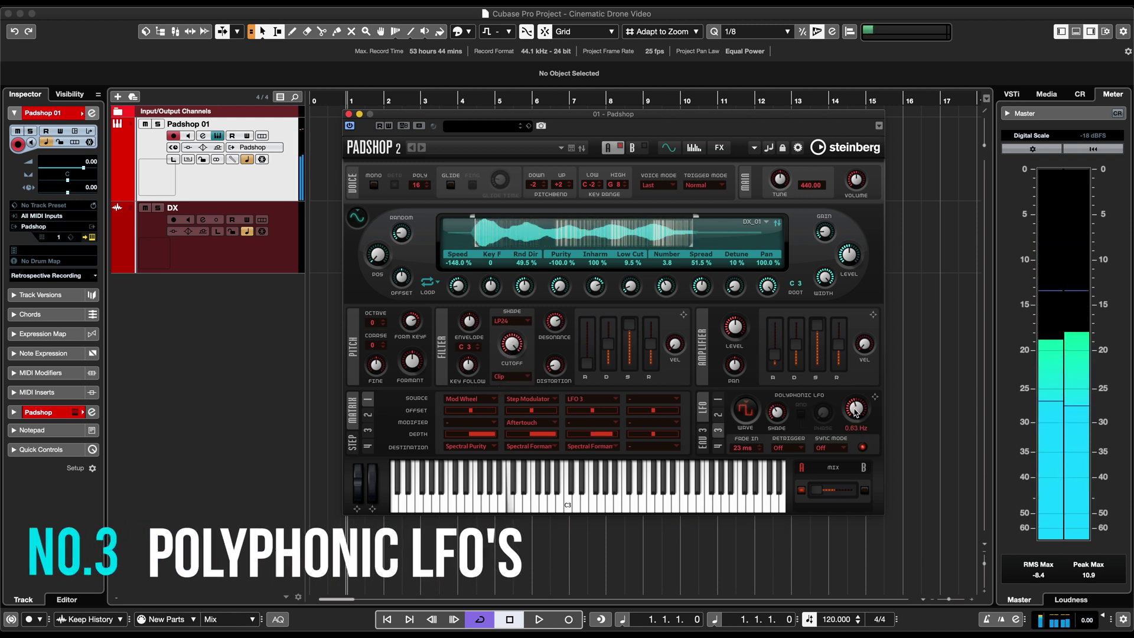
scroll(853, 418, "up", 3)
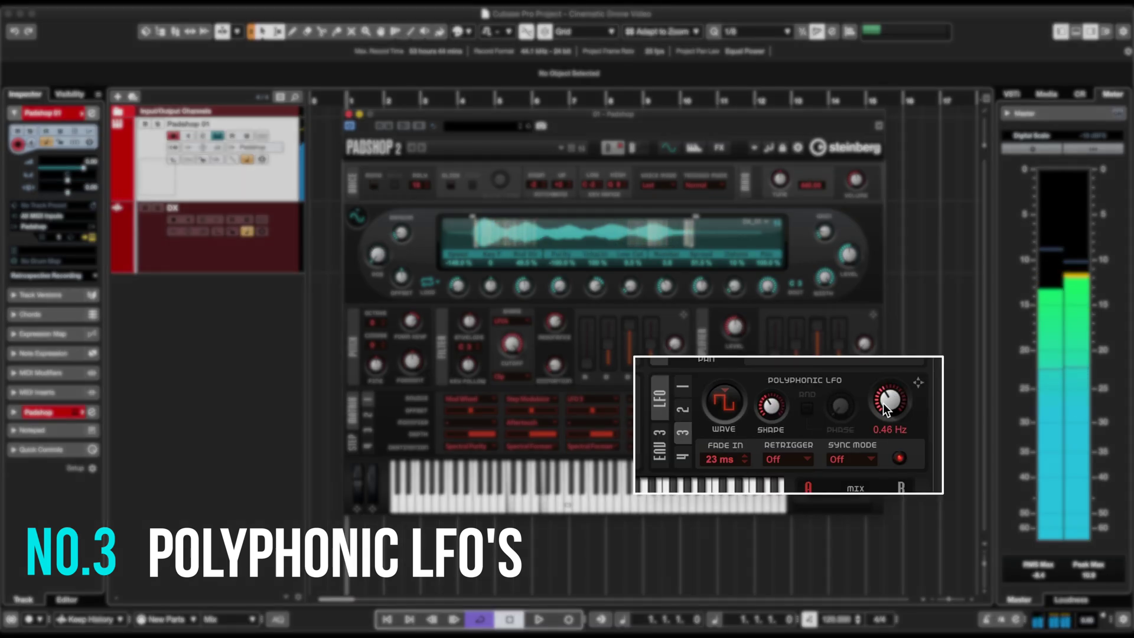
Increase the polyphonic LFO 3 rate with its Rate knob
left_click_drag(883, 405, 890, 359)
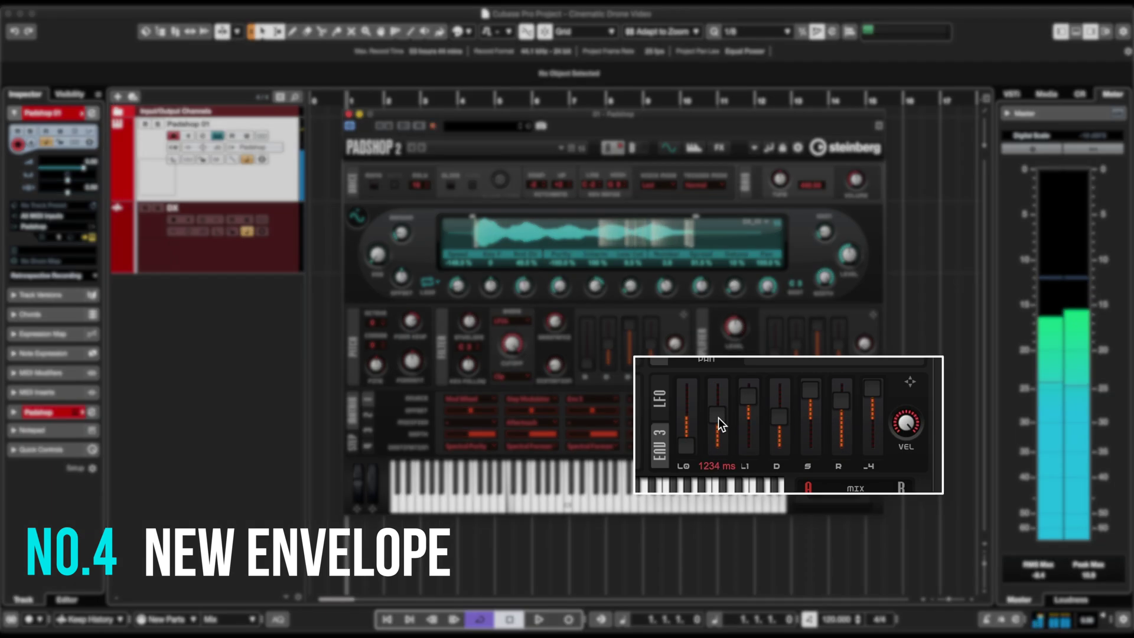
Drop the third envelope's L4 end level to -79 %
mouse_move(874, 392)
left_mouse_down()
mouse_move(869, 444)
mouse_move(874, 393)
mouse_move(845, 448)
left_mouse_up()
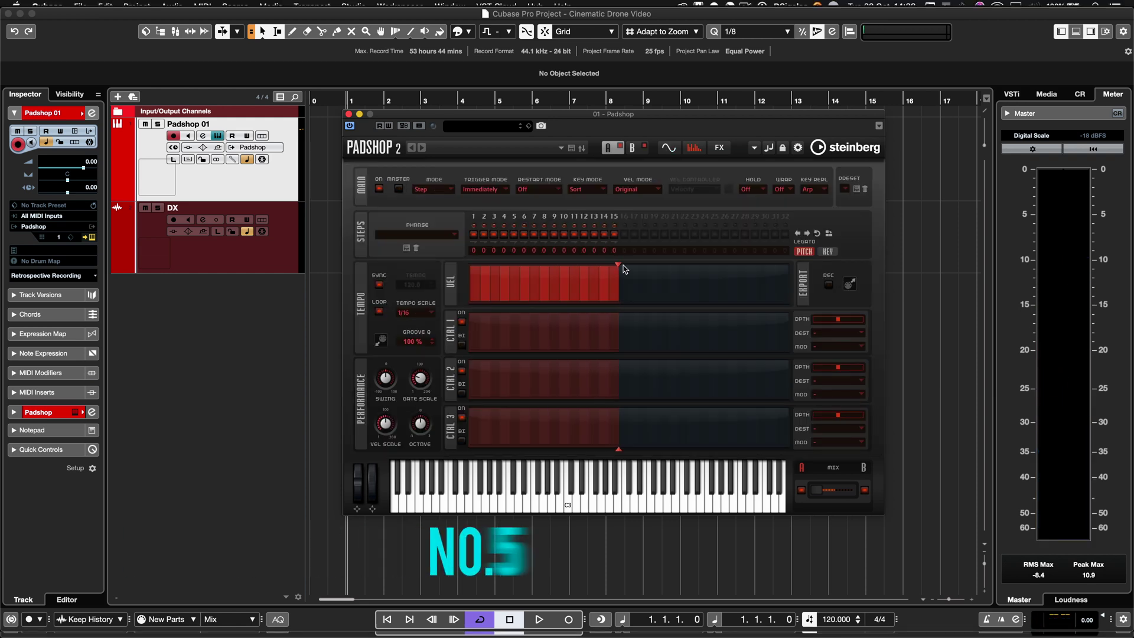
Draw rising velocity ramps in the VEL lane, including steps 9–16, and toggle the arpeggiator off and on
mouse_move(502, 274)
left_mouse_down()
mouse_move(474, 288)
mouse_move(503, 278)
left_mouse_up()
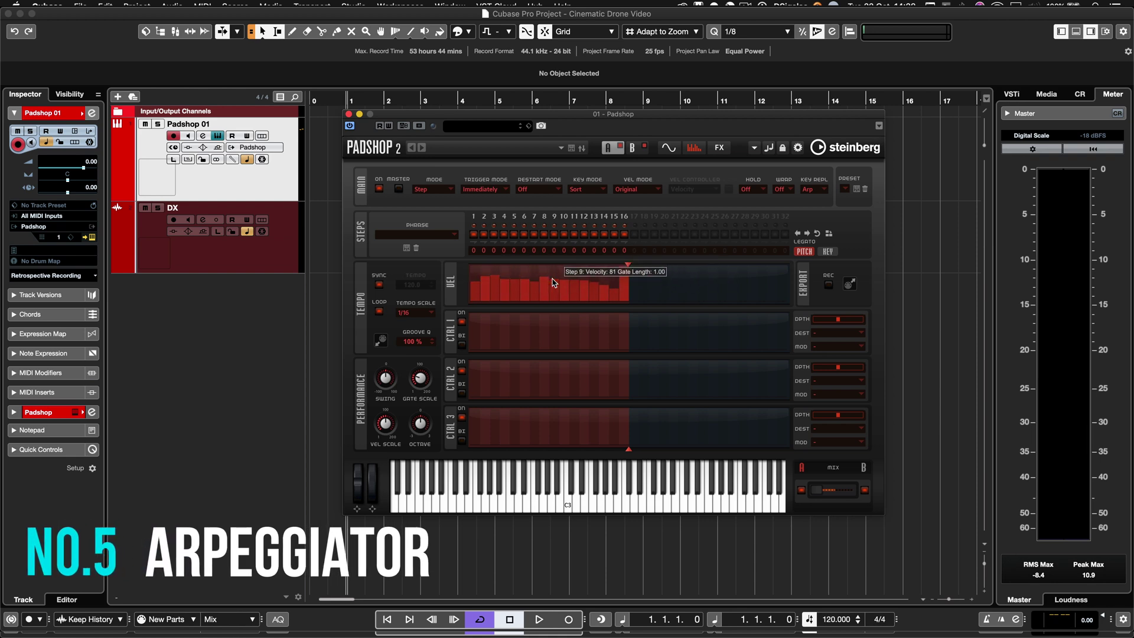
left_click_drag(553, 282, 626, 267)
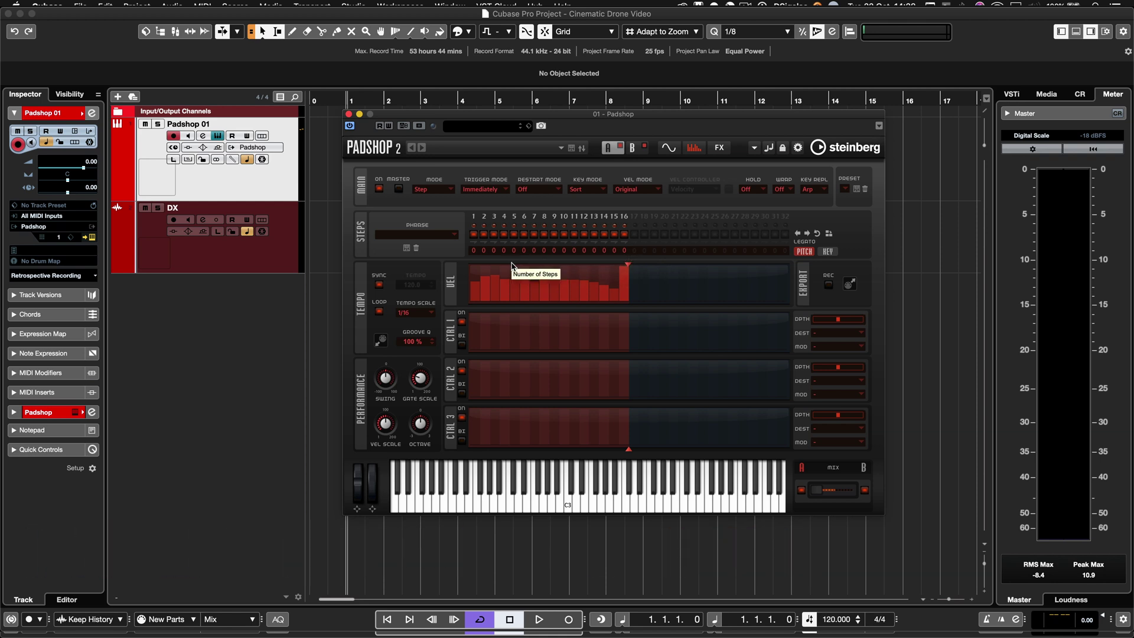
left_click(380, 189)
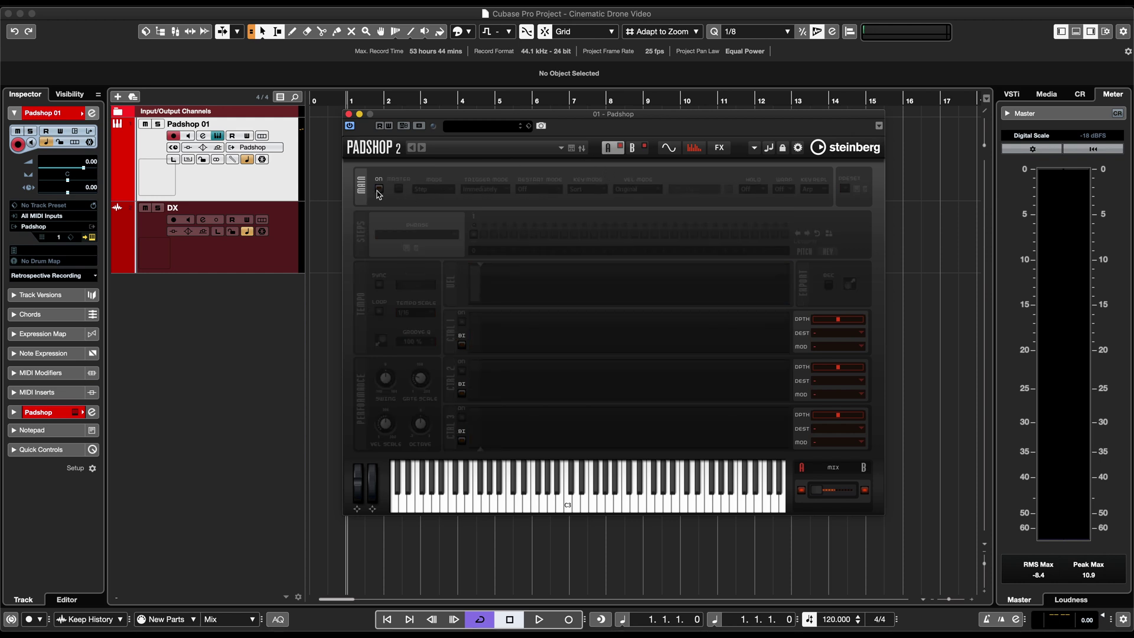
left_click(378, 190)
Switch to empty pattern B, enable the arpeggiator there, then return to pattern A
left_click(627, 154)
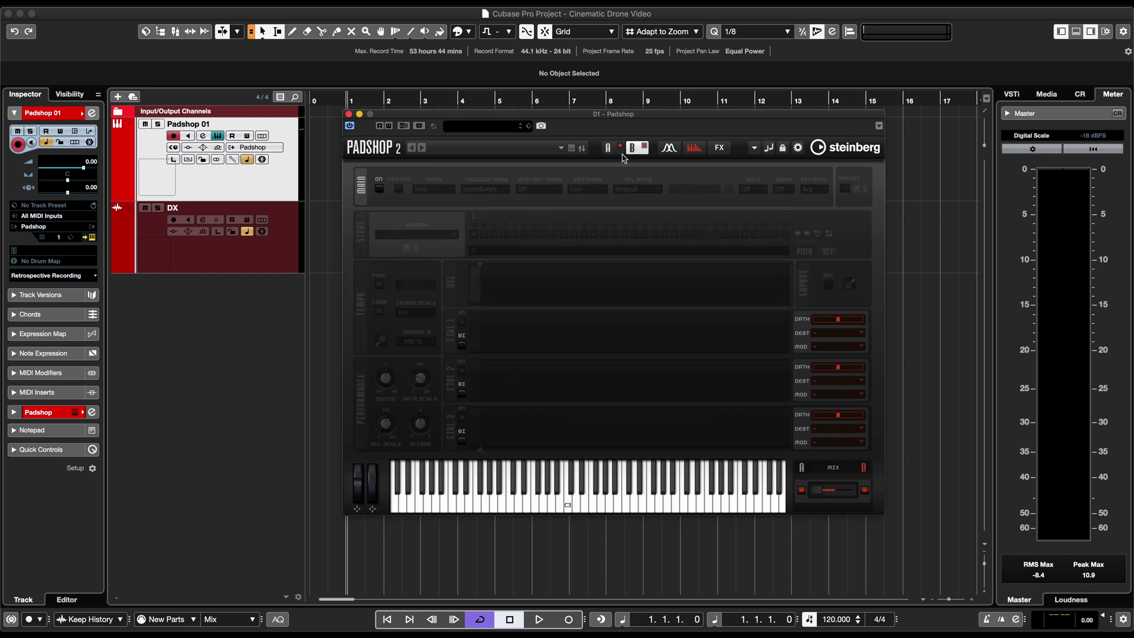
left_click(379, 189)
left_click(611, 149)
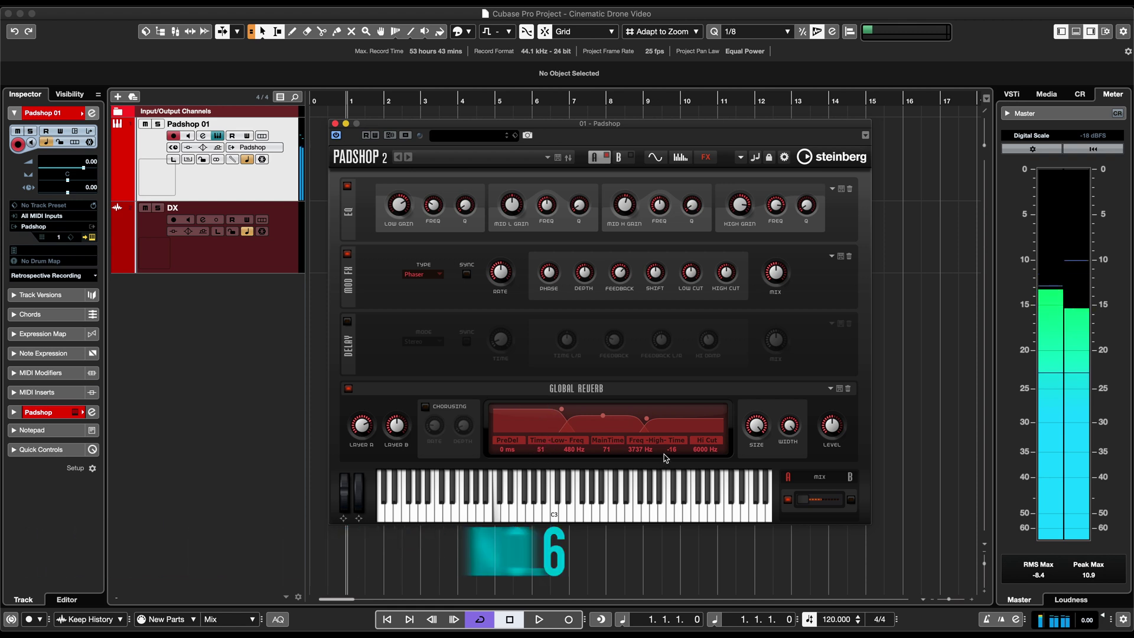
Reduce the global reverb size to 71 %
left_click_drag(756, 427, 750, 464)
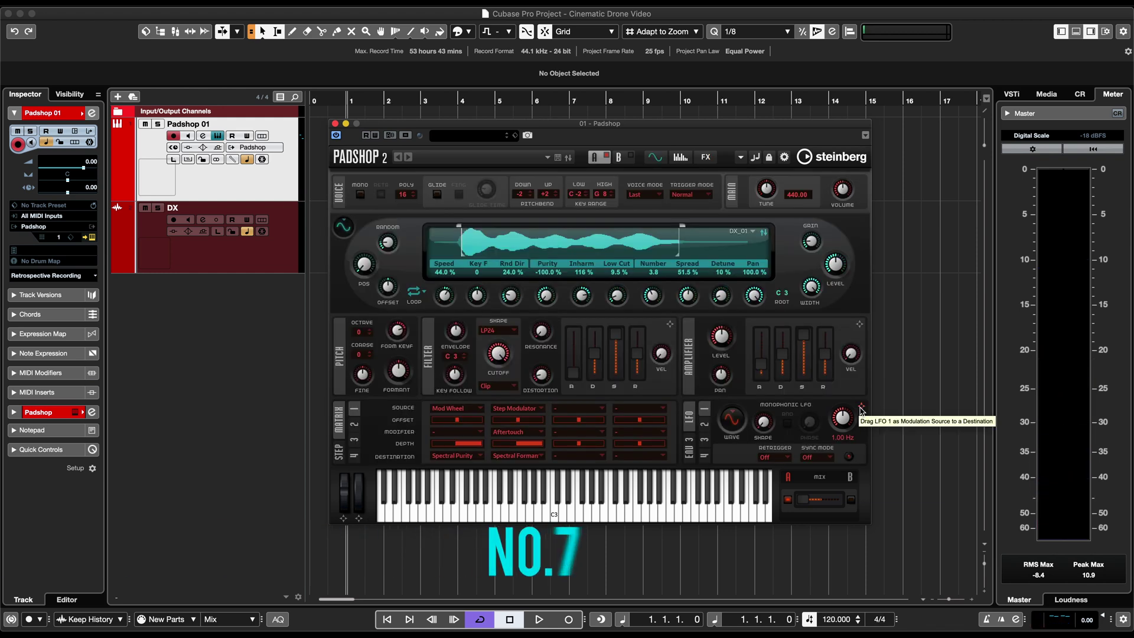
Assign LFO 1 to Inharm, the filter envelope to Spread, and pitch bend to Position
left_click_drag(595, 304, 586, 300)
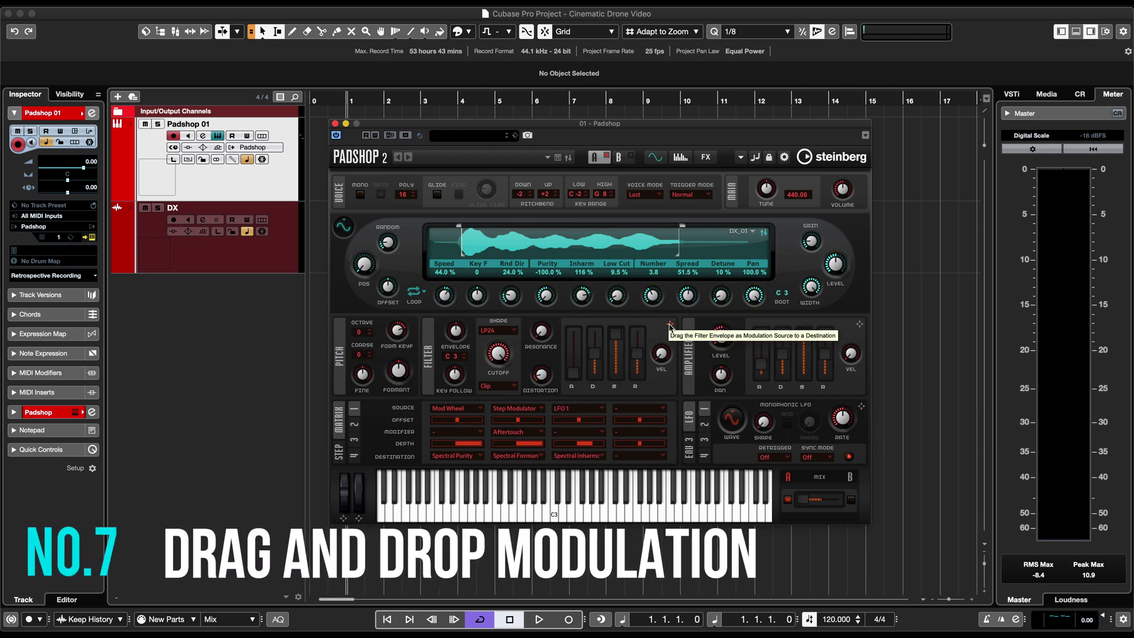
left_click_drag(669, 324, 688, 296)
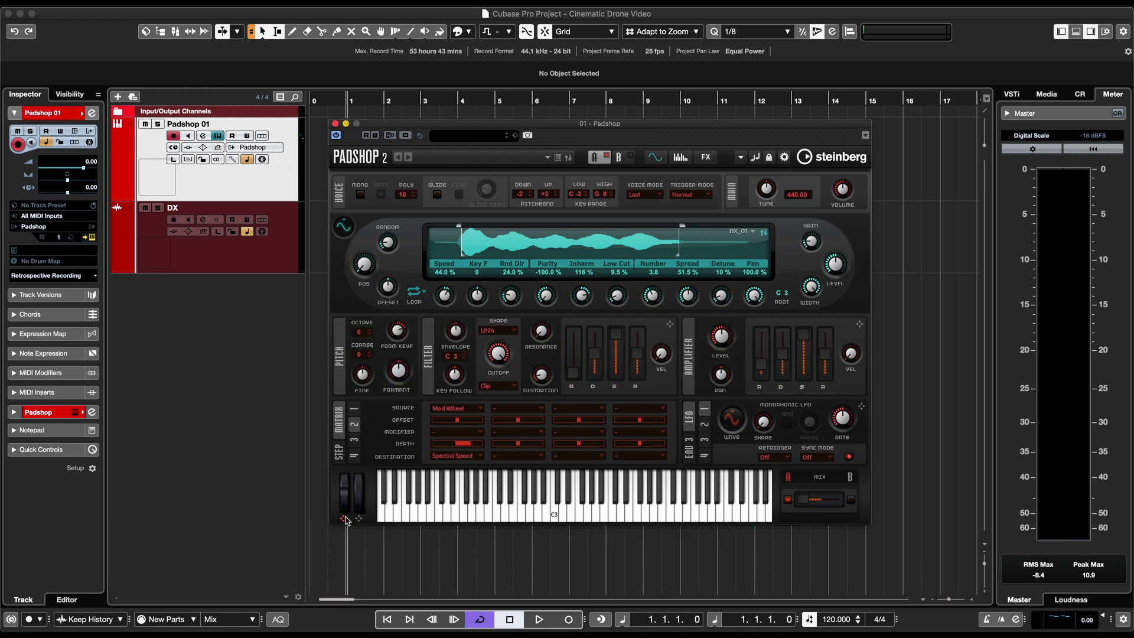
left_click_drag(346, 520, 403, 433)
left_click_drag(363, 281, 363, 275)
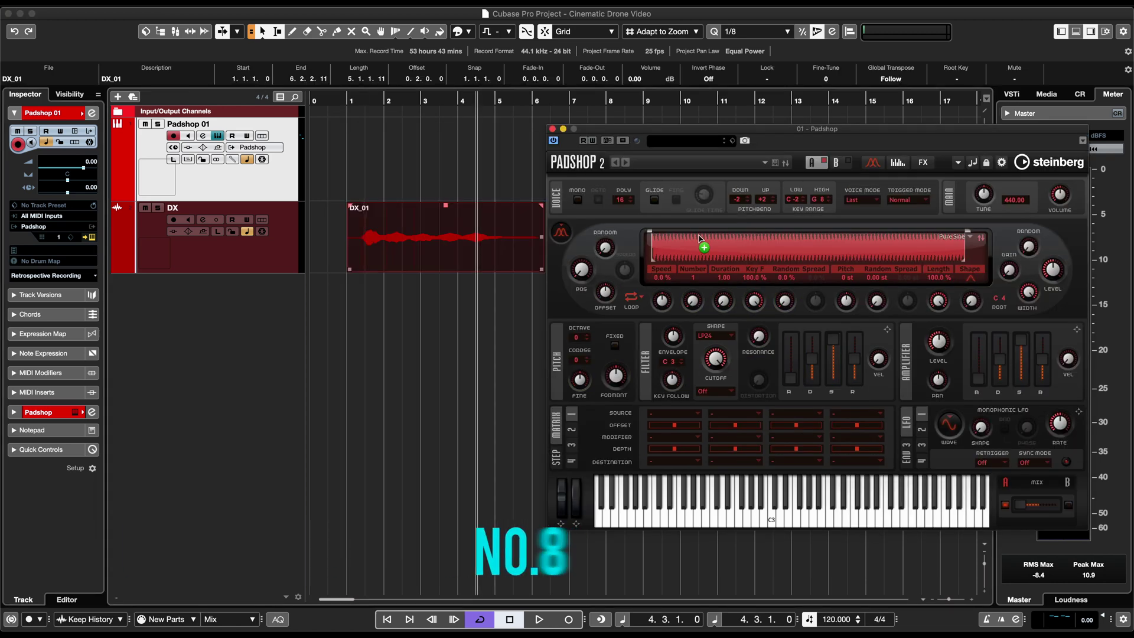
Load DX_01 as the sample, trim its end point earlier, and enable spectral playback
left_click_drag(735, 253, 736, 254)
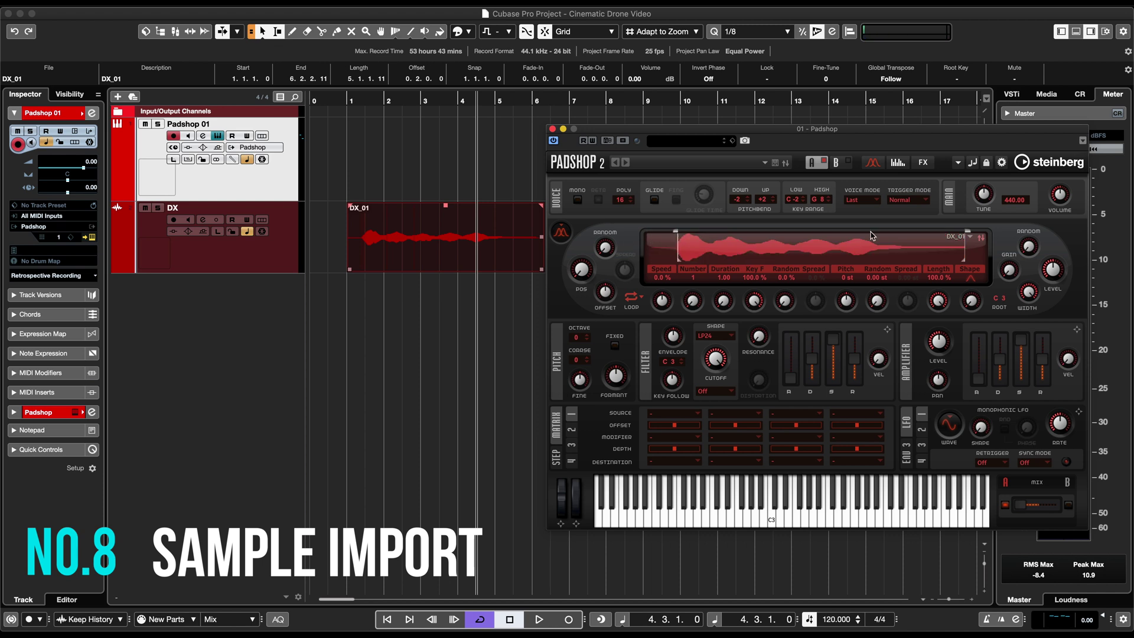
left_click_drag(965, 233, 873, 234)
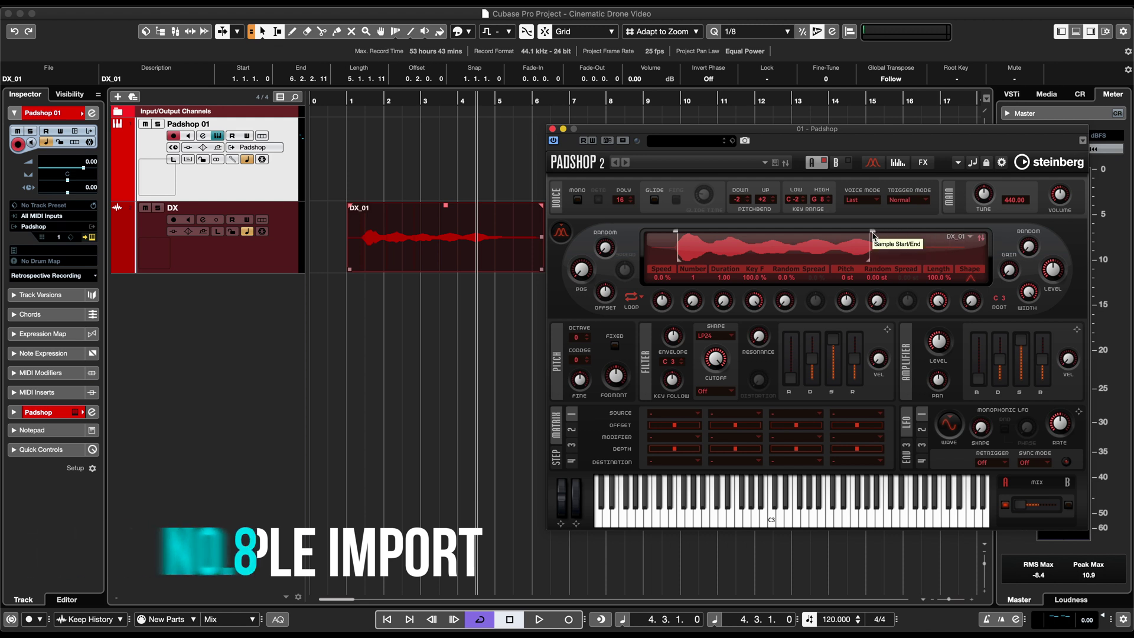
left_click(561, 231)
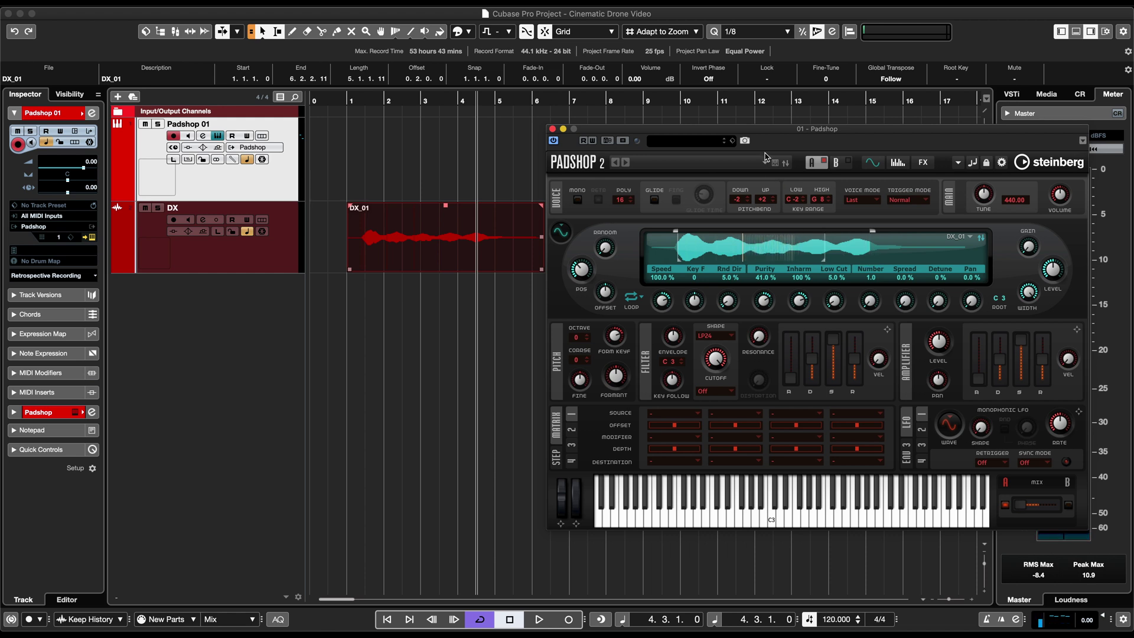
Show the preset menu with its import, export and batch export preset options
left_click(787, 163)
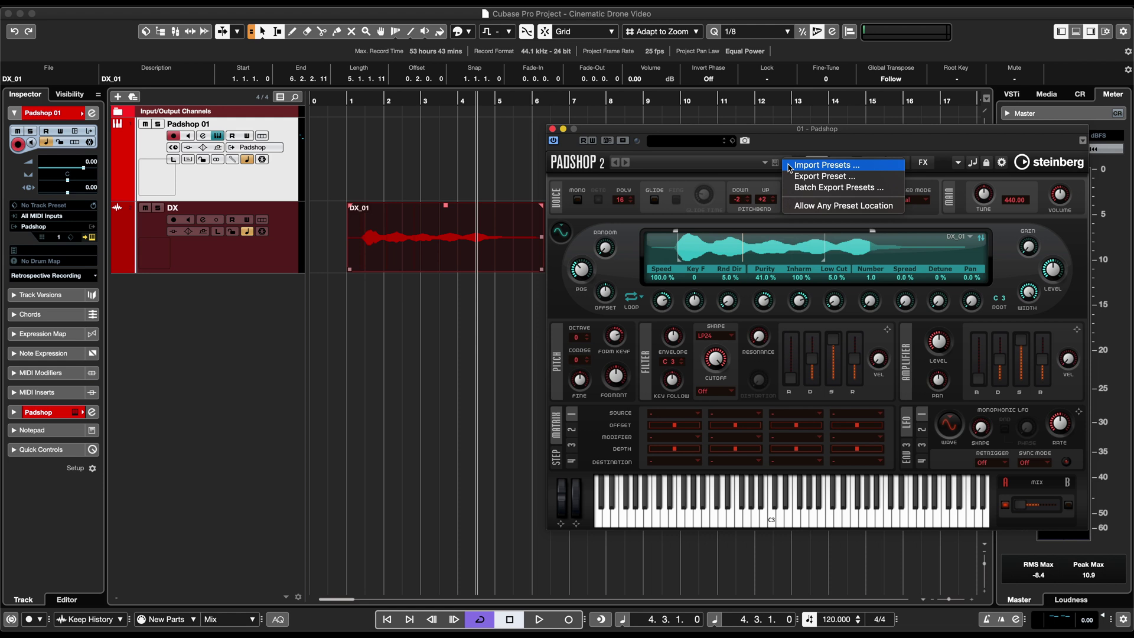